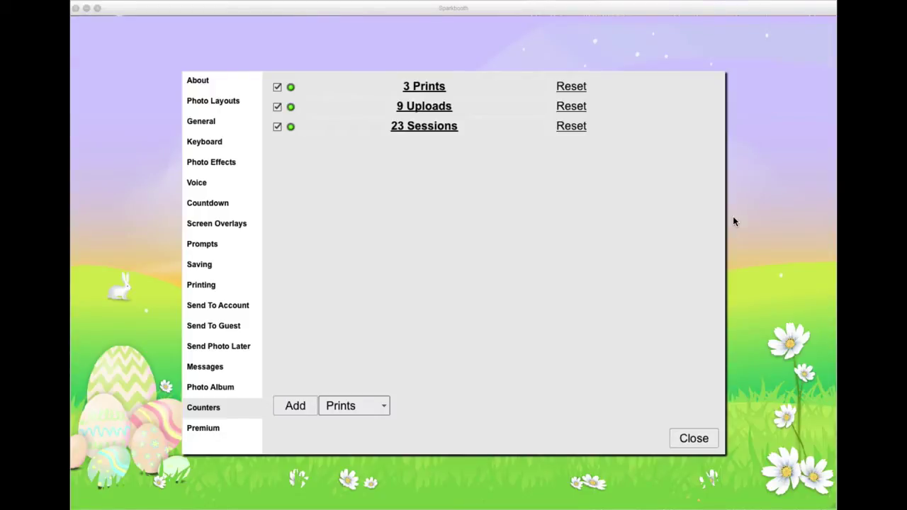
# Reset the Prints counter from 3 to 0, leaving Uploads at 9 and Sessions at 23
pyautogui.click(276, 88)
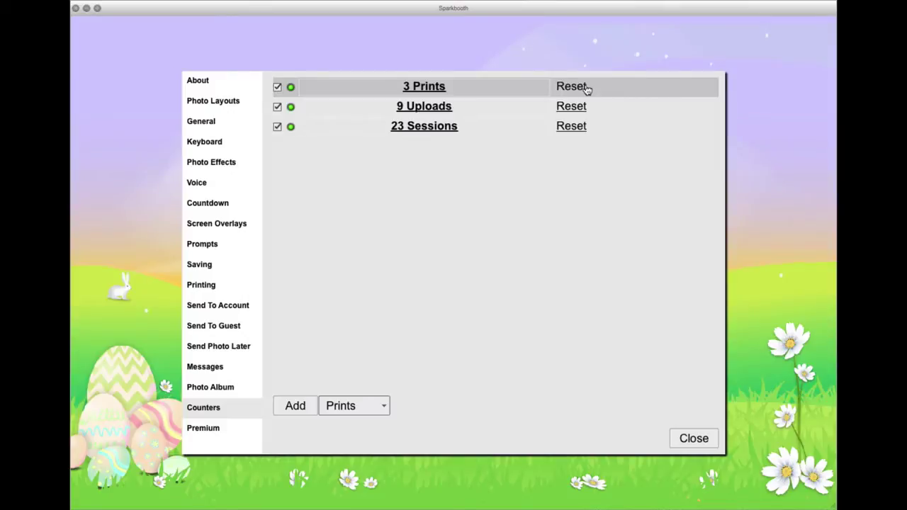
pyautogui.click(440, 86)
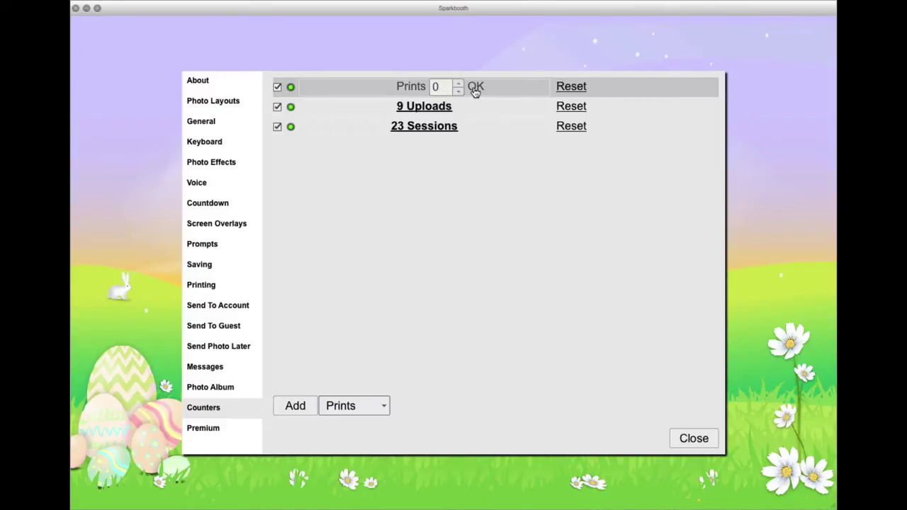
pyautogui.click(476, 88)
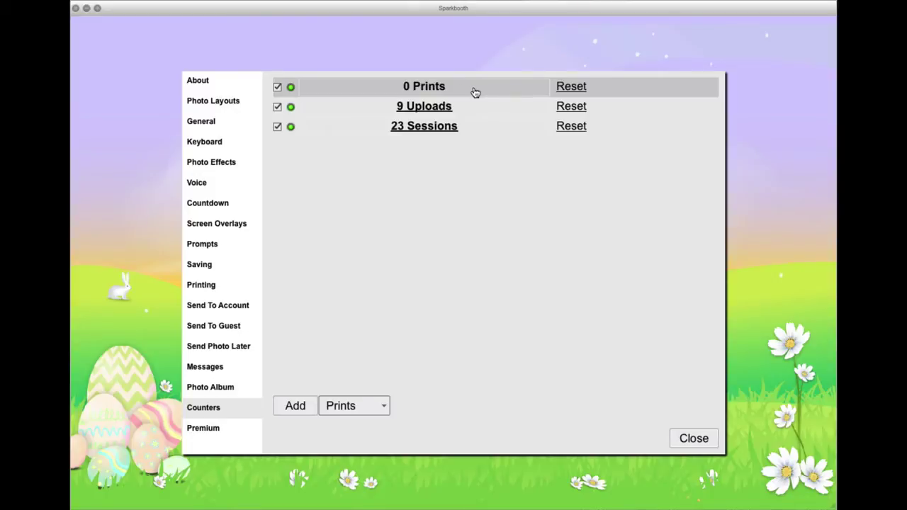
# Add a new Sessions counter whose action is Notification
pyautogui.click(385, 407)
pyautogui.click(375, 458)
pyautogui.click(303, 407)
pyautogui.click(712, 89)
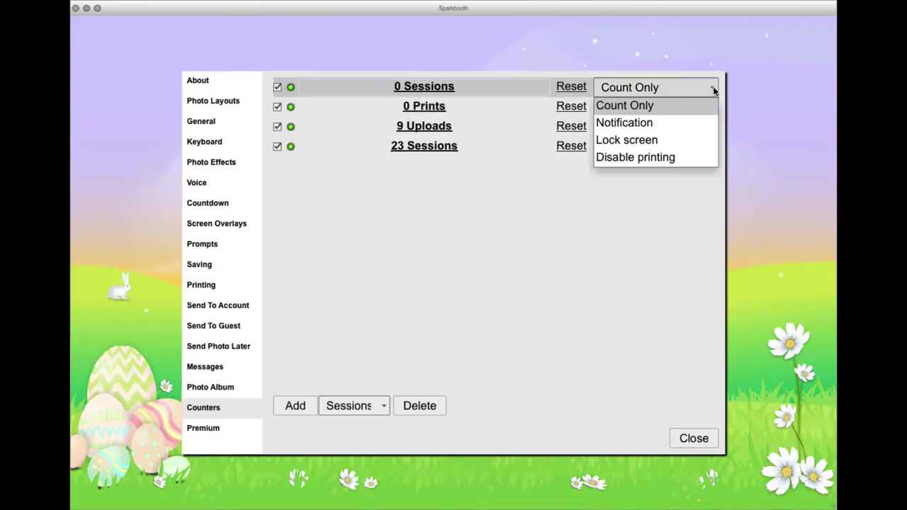
pyautogui.click(692, 126)
# Give it a 10-session limit and run the booth until the 'Reached 10 / 10 Sessions counter' alert appears
pyautogui.click(480, 88)
pyautogui.click(480, 83)
pyautogui.click(481, 83)
pyautogui.click(481, 83)
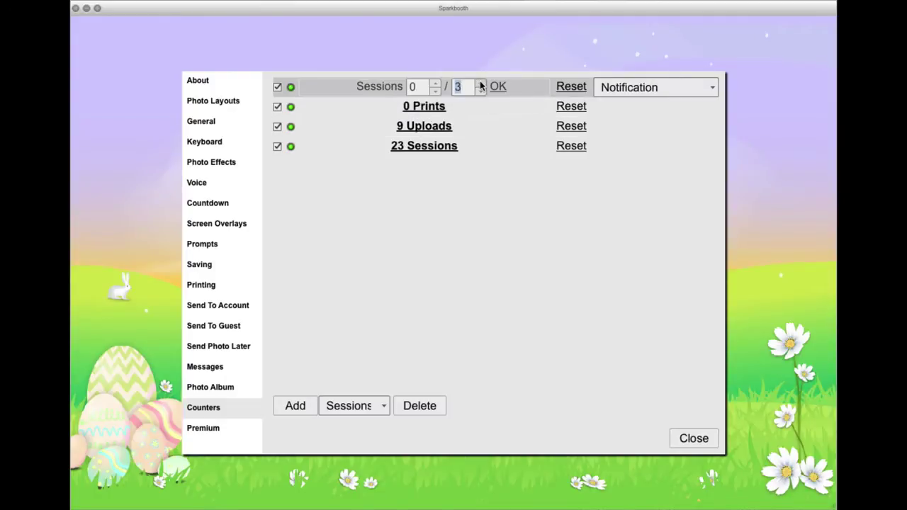
pyautogui.click(481, 83)
pyautogui.click(481, 83)
pyautogui.click(480, 83)
pyautogui.click(497, 87)
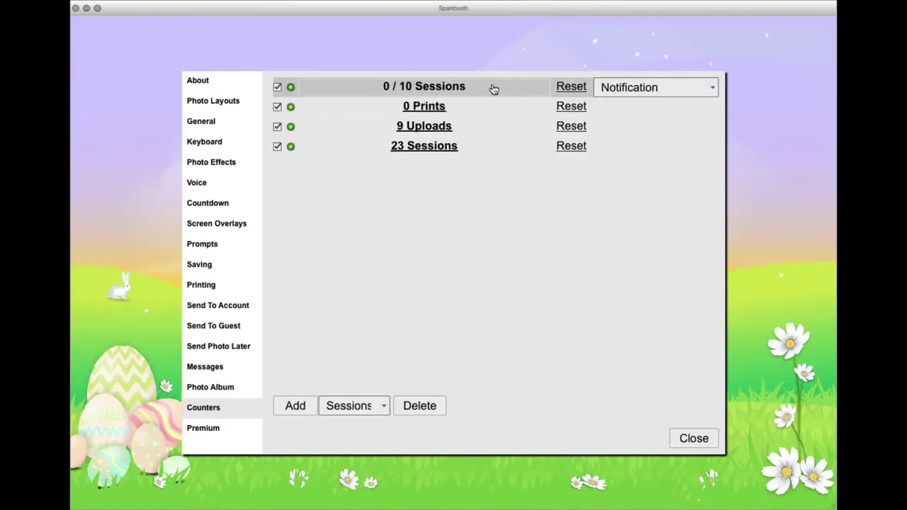
pyautogui.click(694, 438)
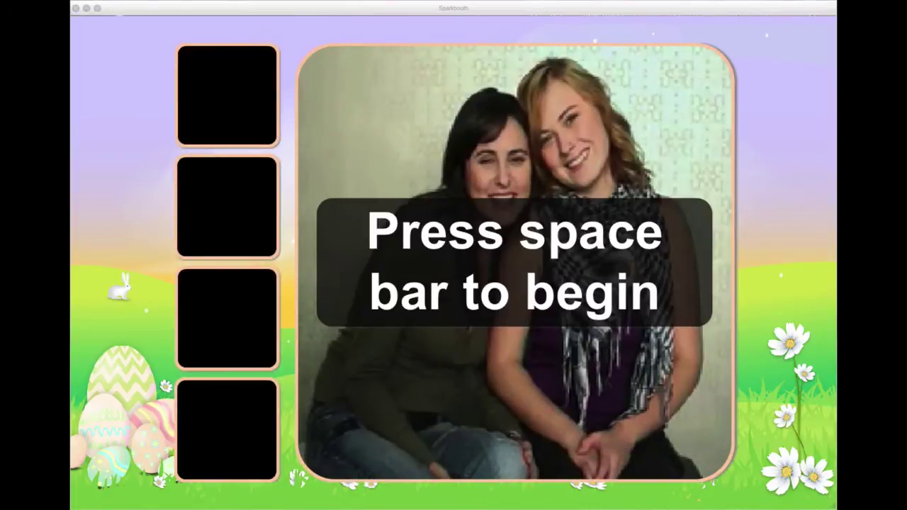
pyautogui.press('space')
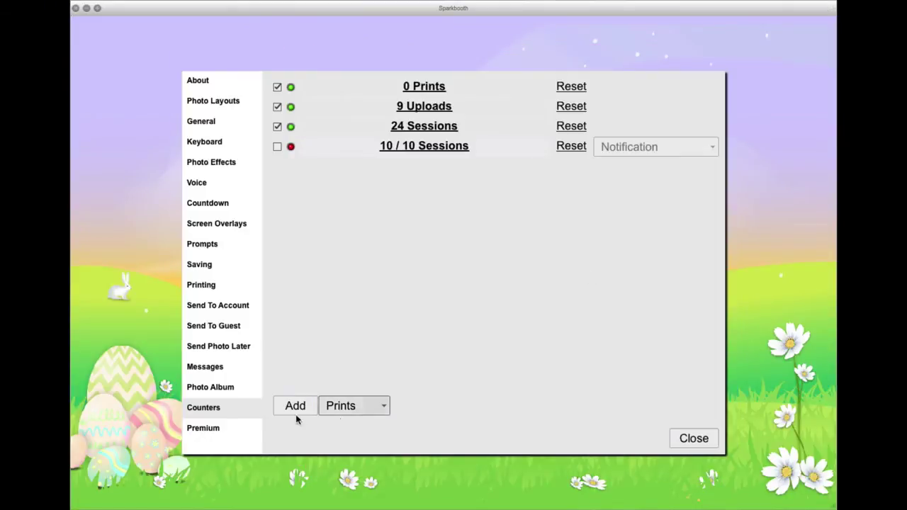
# Add a Prints counter with a 100-print limit that disables printing when reached
pyautogui.click(295, 405)
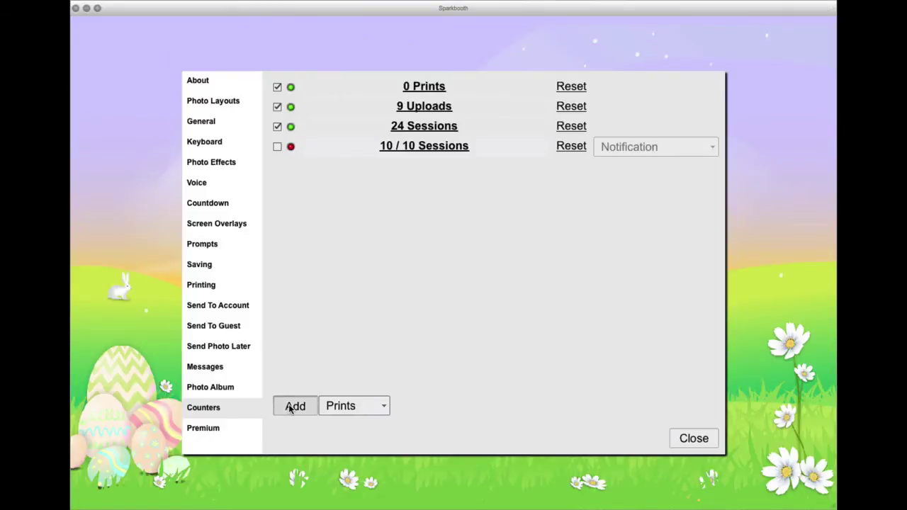
pyautogui.click(712, 88)
pyautogui.click(659, 157)
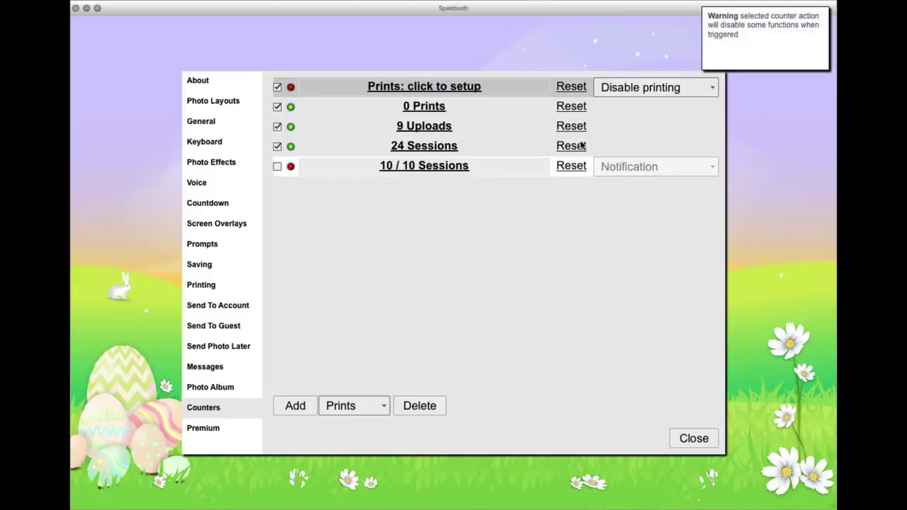
pyautogui.click(463, 86)
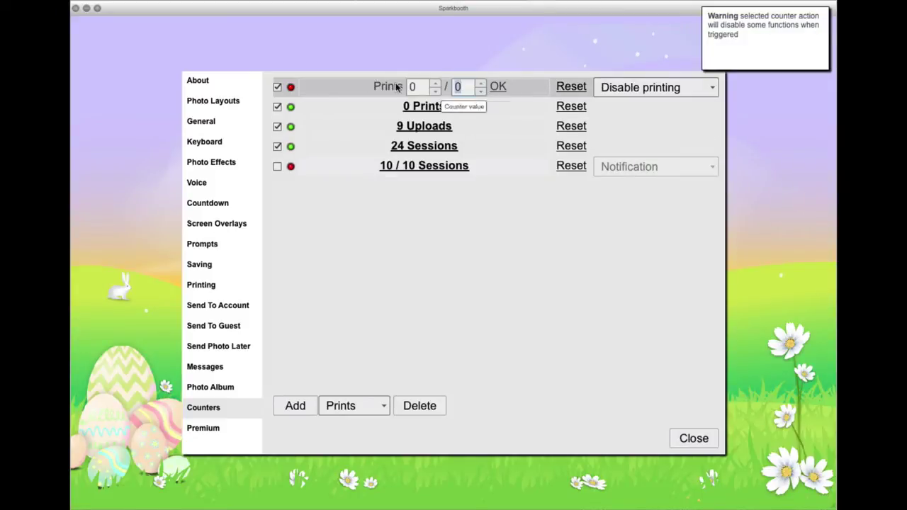
pyautogui.write('100')
pyautogui.click(494, 89)
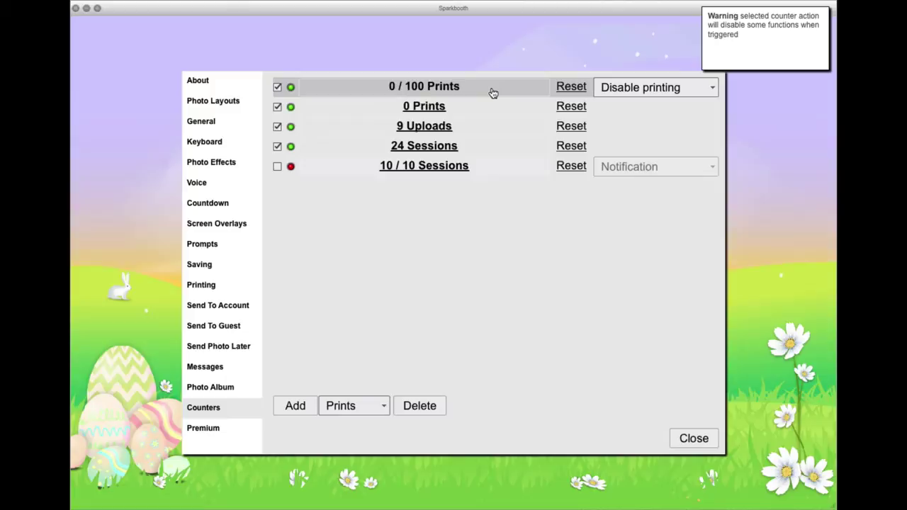
# Return to the booth and run photo sessions until the 100-print limit disables printing
pyautogui.click(704, 433)
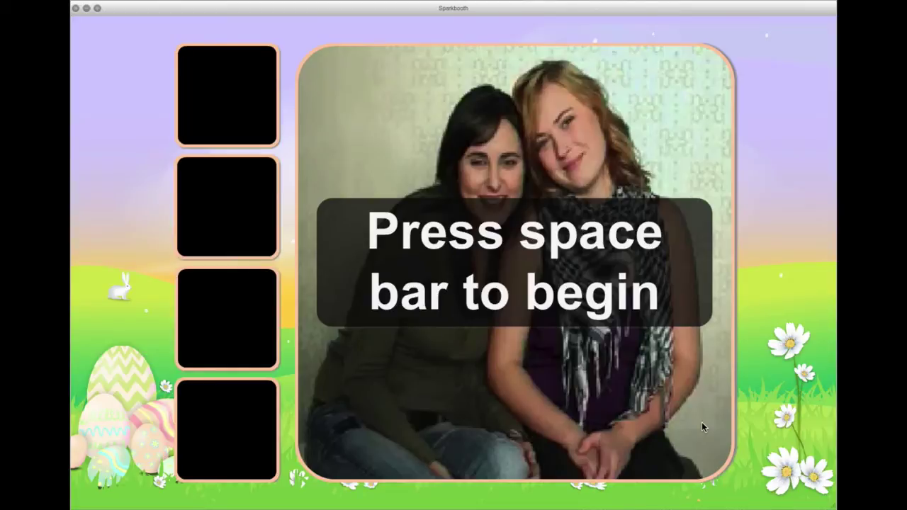
pyautogui.press('space')
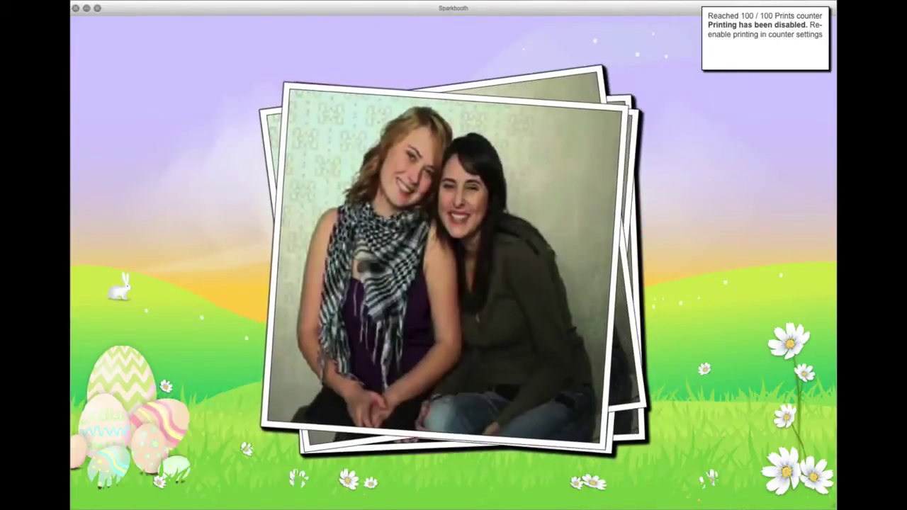
pyautogui.press('space')
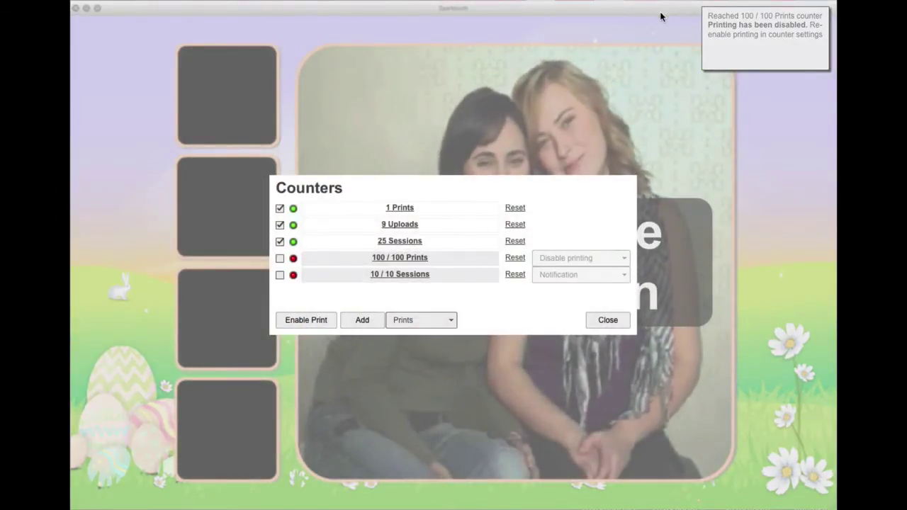
# Re-enable printing and add a Sessions counter set to lock the screen
pyautogui.click(316, 322)
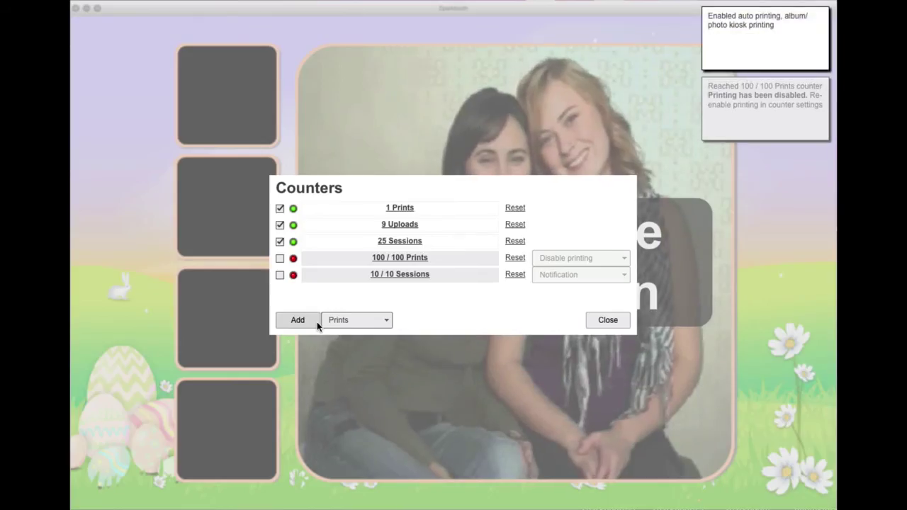
pyautogui.click(354, 319)
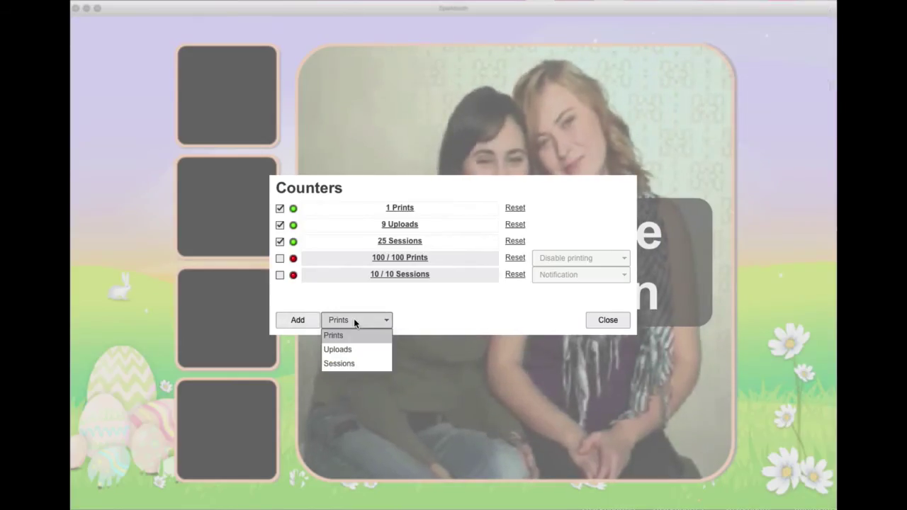
pyautogui.click(350, 366)
pyautogui.click(302, 326)
pyautogui.click(598, 207)
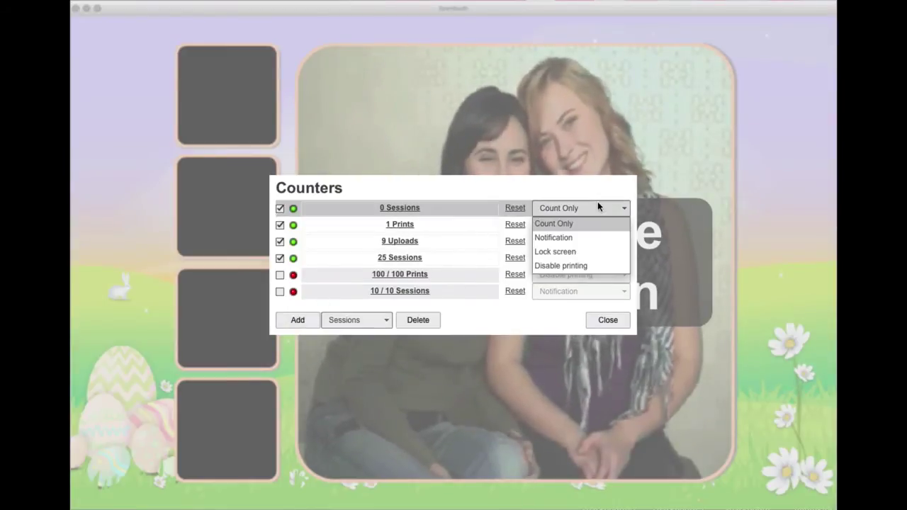
pyautogui.click(571, 251)
# Give the lock-screen counter a 200-session limit and close the counters
pyautogui.click(426, 207)
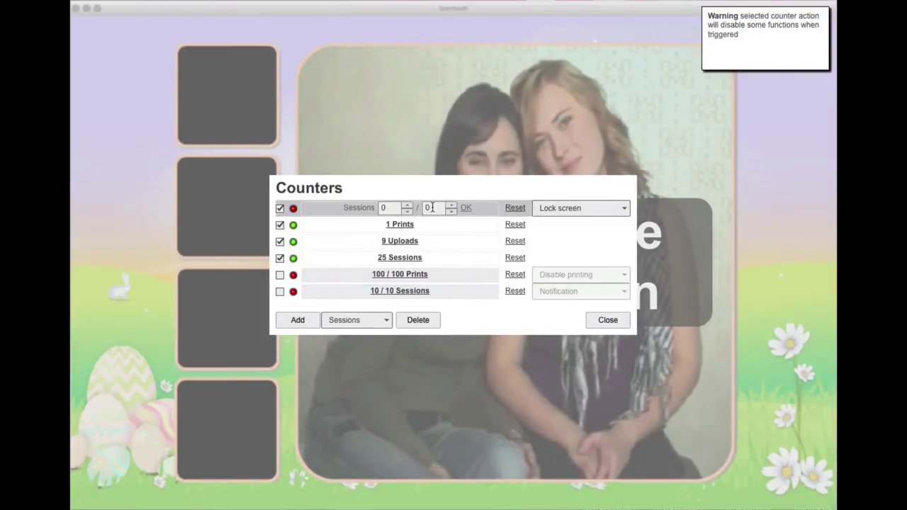
pyautogui.write('200')
pyautogui.click(466, 207)
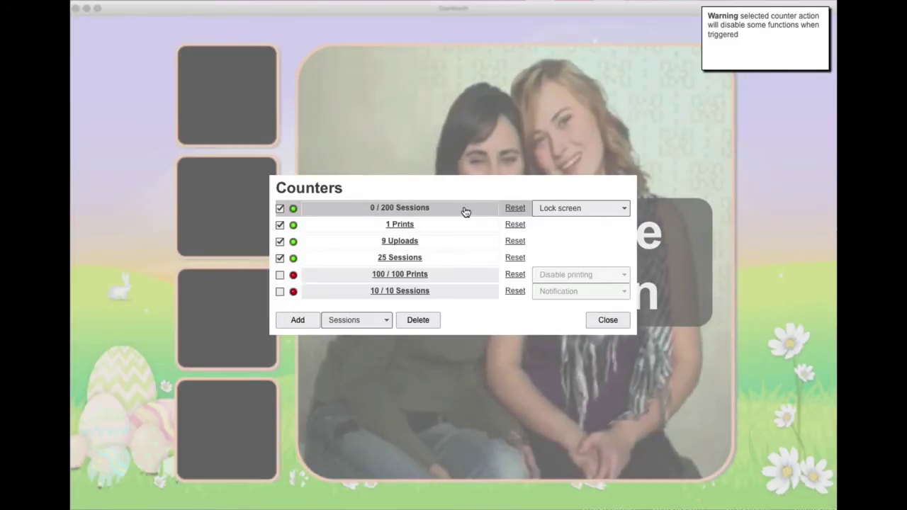
pyautogui.click(608, 320)
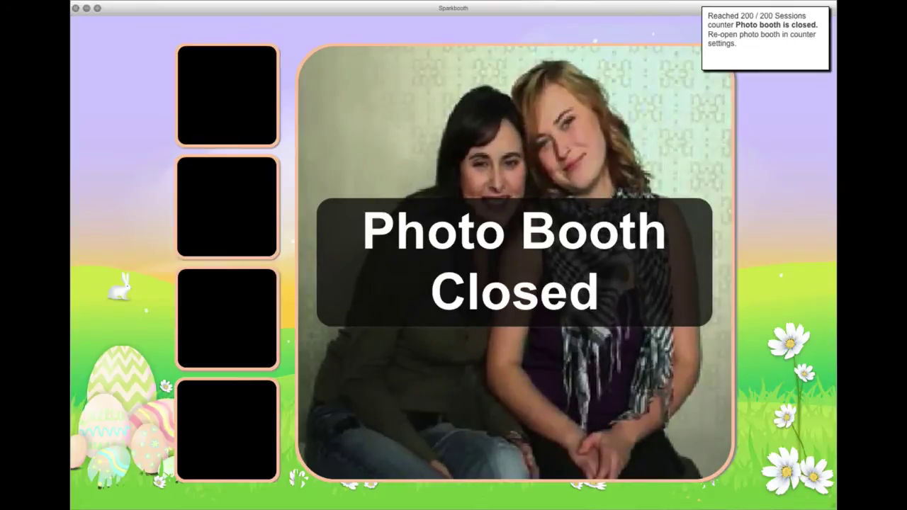
# Bring up Counters with Cmd+comma from the 'Photo Booth Closed' screen and re-open the booth
pyautogui.press('super+comma')
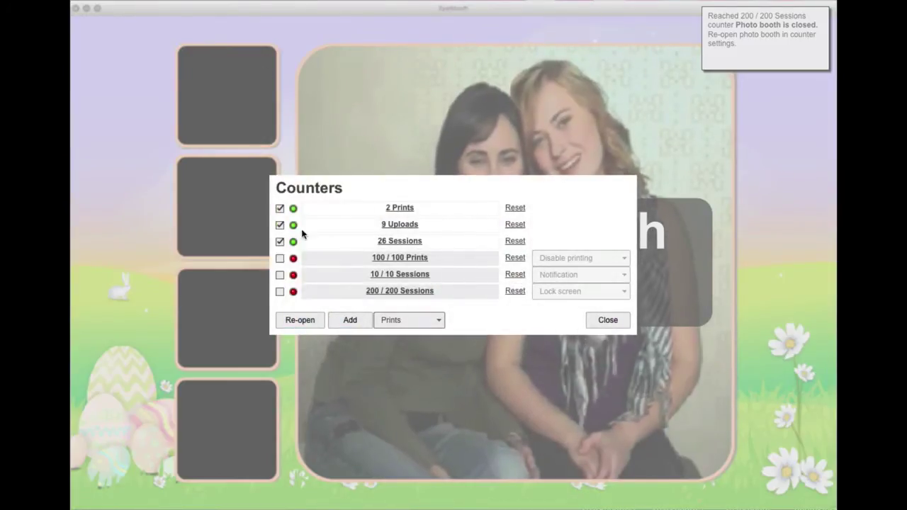
pyautogui.click(295, 320)
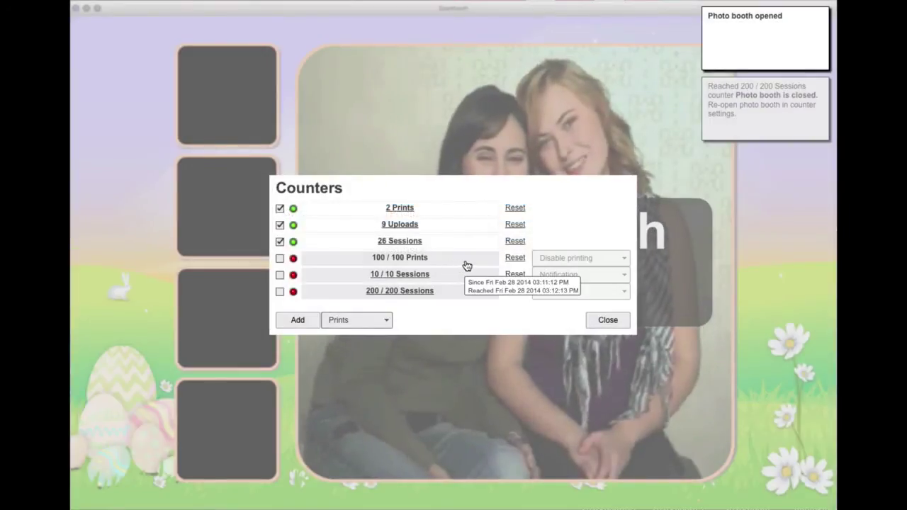
# Delete the reached 100/100 Prints counter and confirm the removal
pyautogui.click(467, 264)
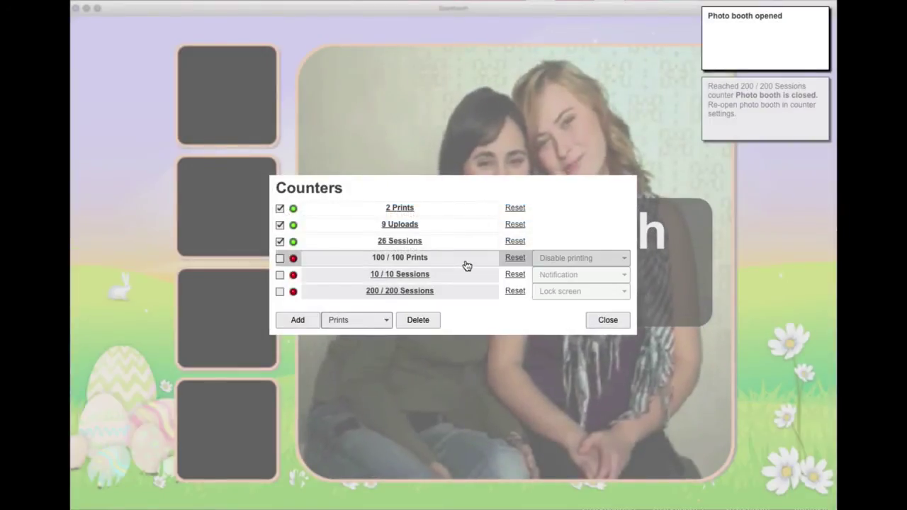
pyautogui.click(418, 321)
pyautogui.click(429, 270)
pyautogui.moveTo(430, 275)
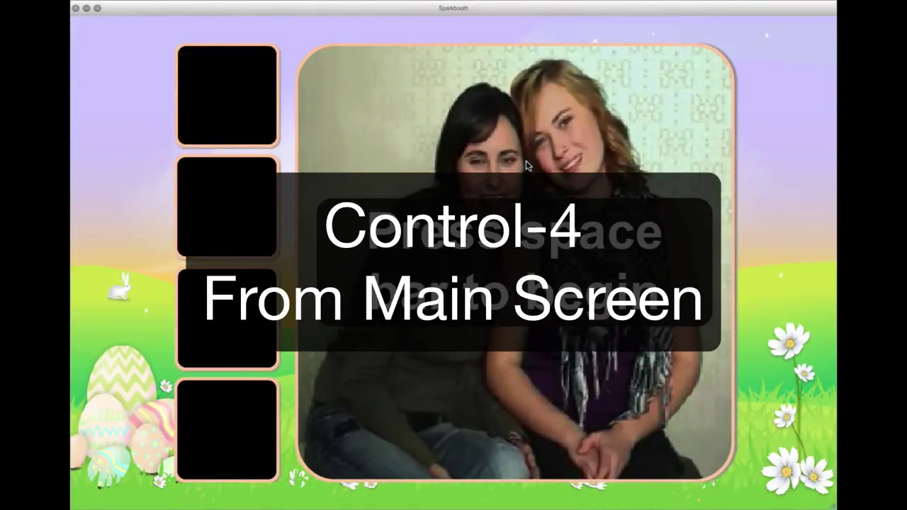
# Show the Counters dialog with Ctrl+4, displaying progress bars for 7/100 Prints, 11/200 and 10/10 Sessions
pyautogui.hotkey('ctrl', '4')
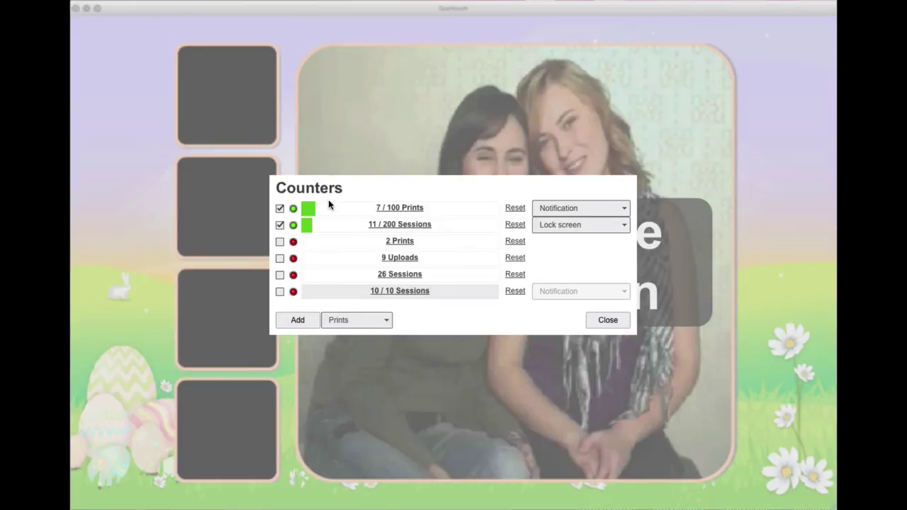
pyautogui.moveTo(340, 210)
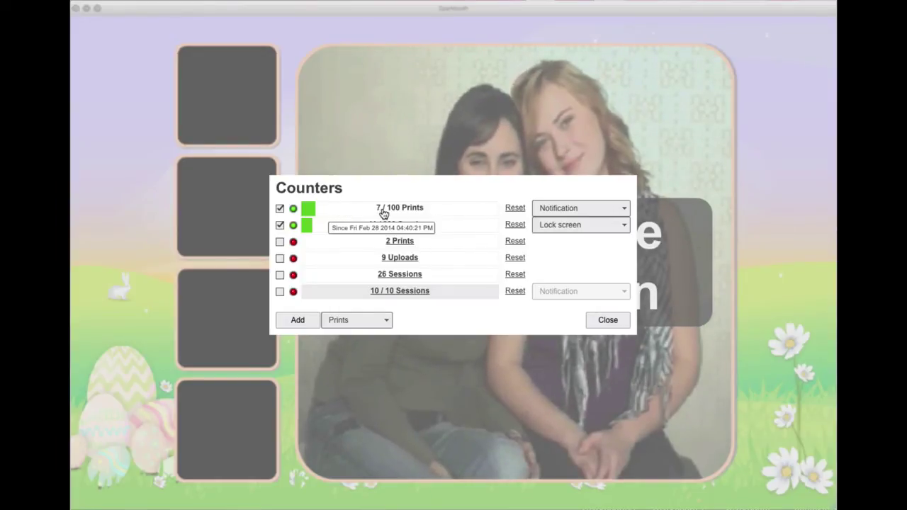
pyautogui.moveTo(428, 228)
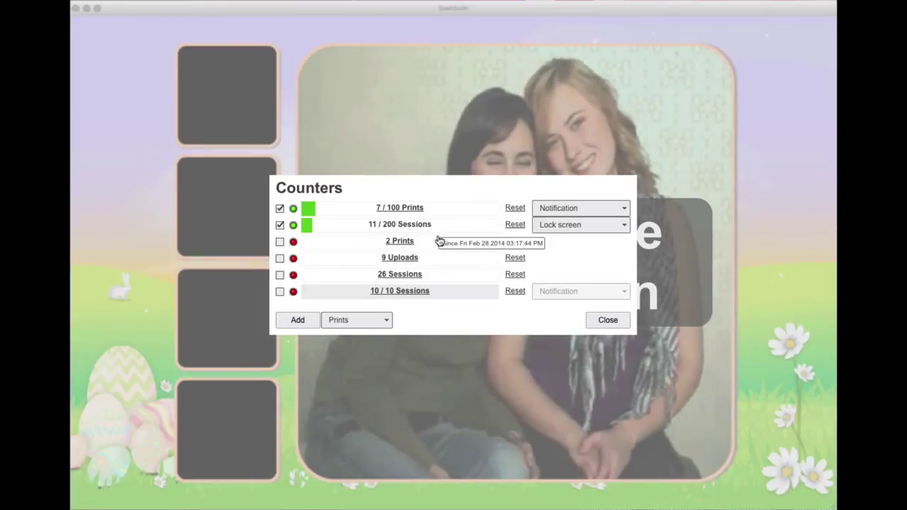
pyautogui.moveTo(426, 297)
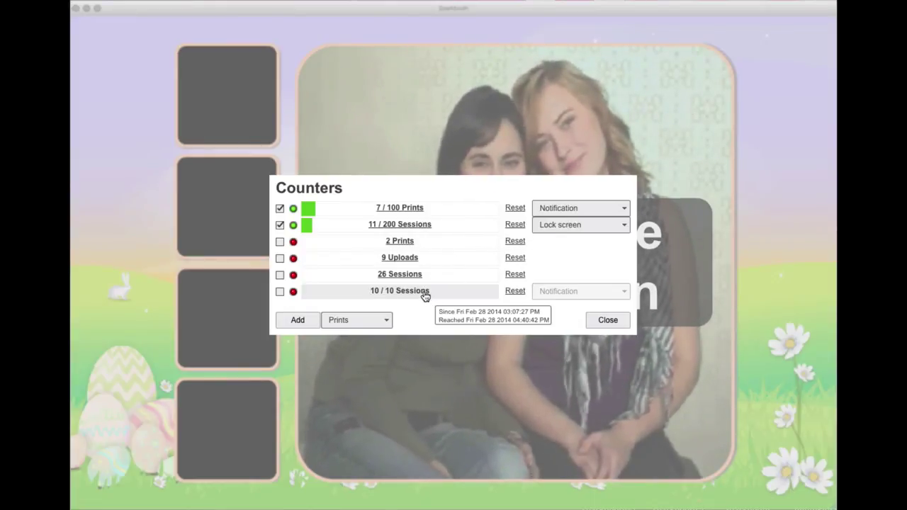